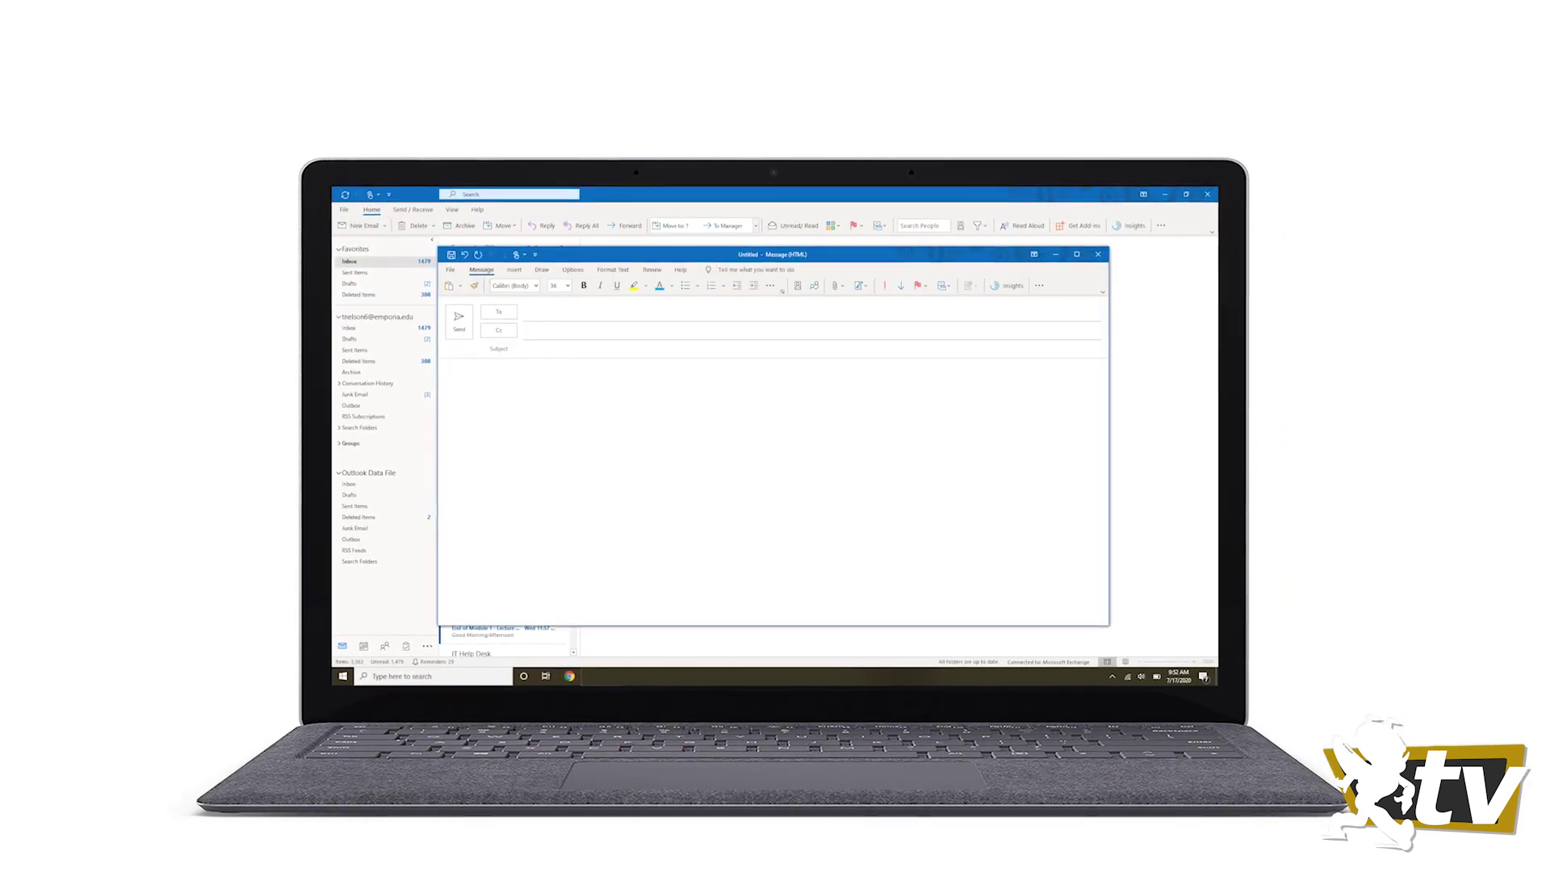
text(How to add a daily reminder)
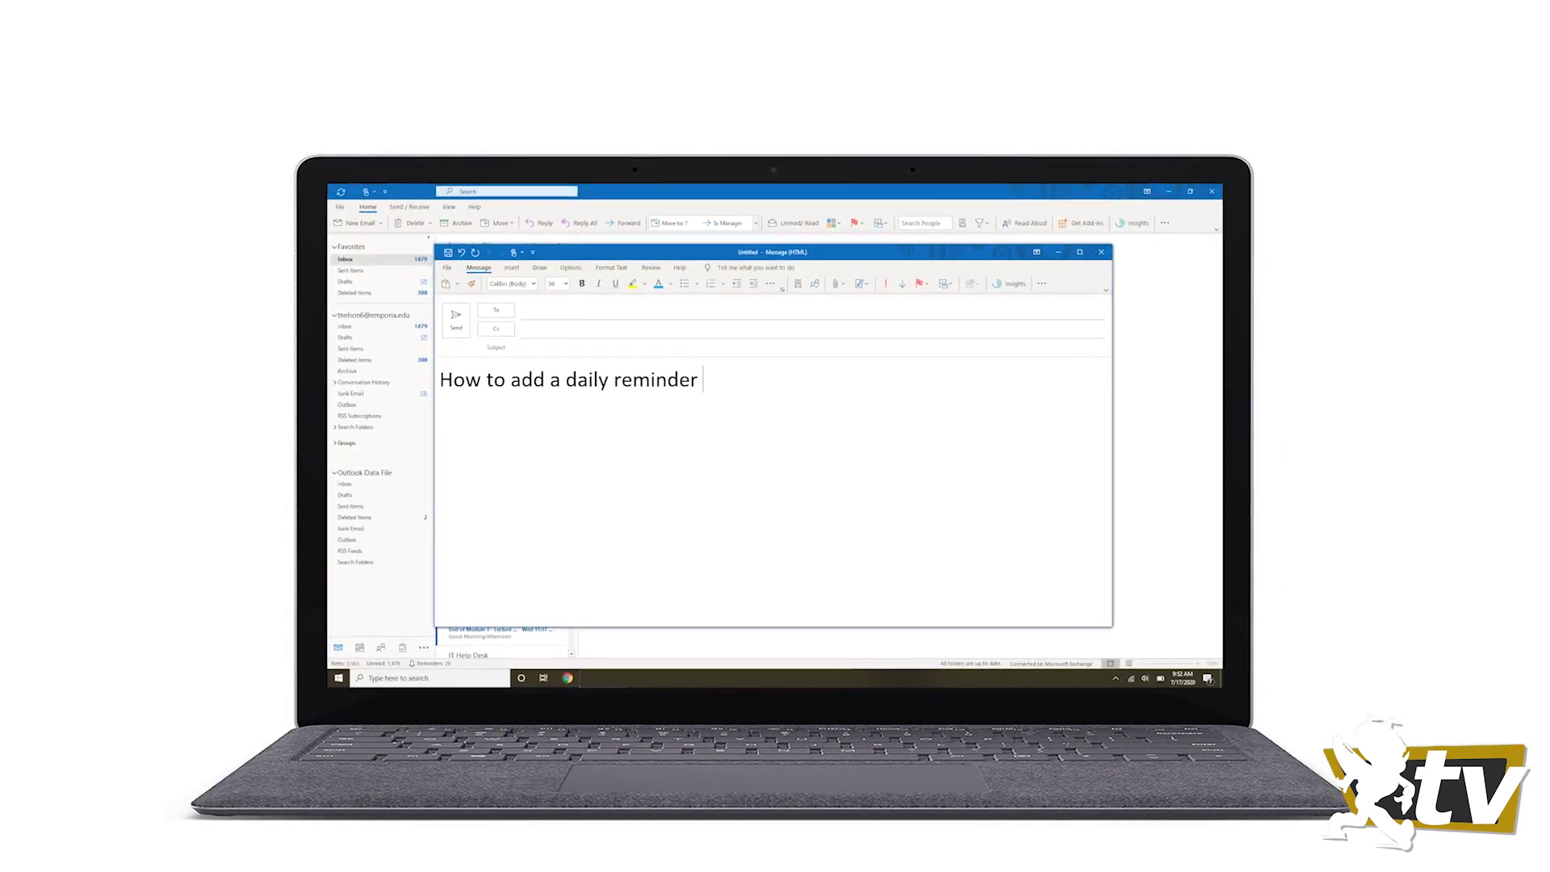
text( to your Outlook calendar)
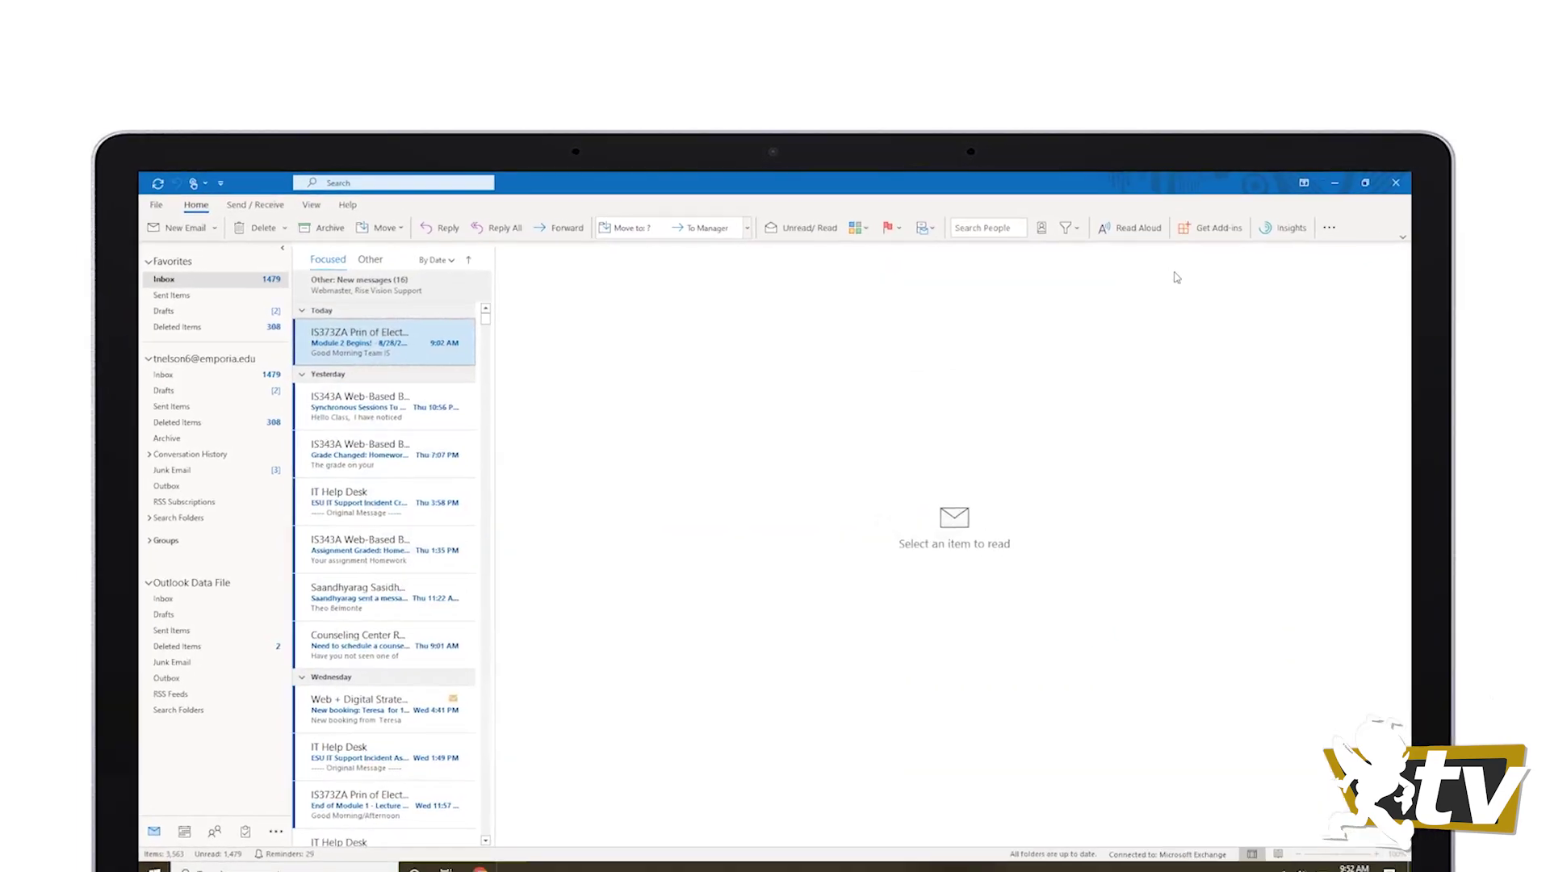
- Open the calendar and create a new appointment on Monday, August 31, 2020
click(176, 842)
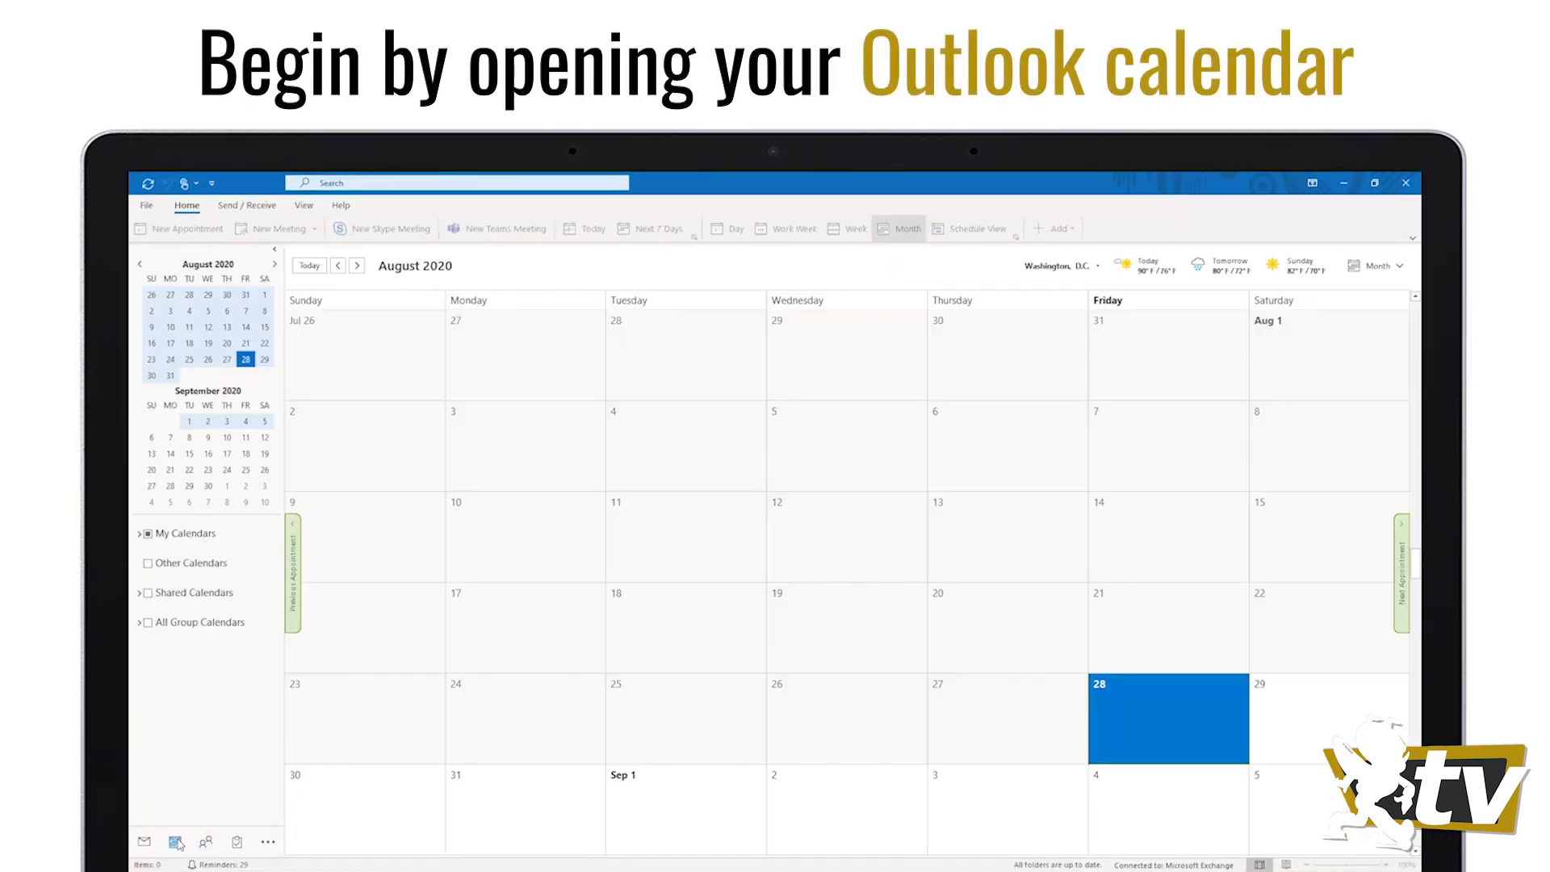
right_click(511, 775)
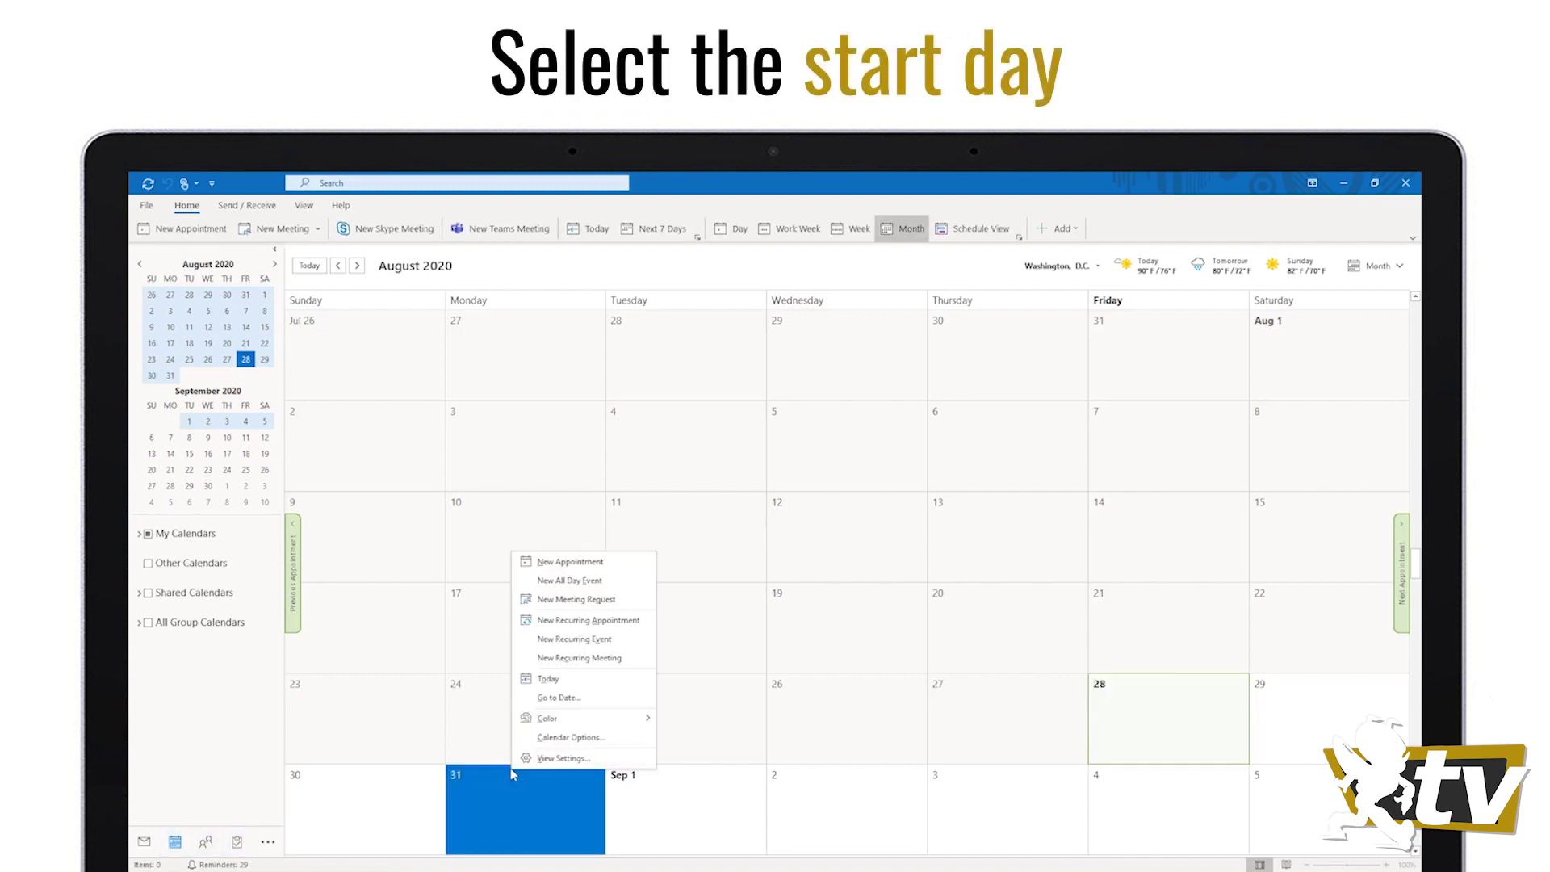
click(559, 564)
text(Daily COVID Self-Assessment)
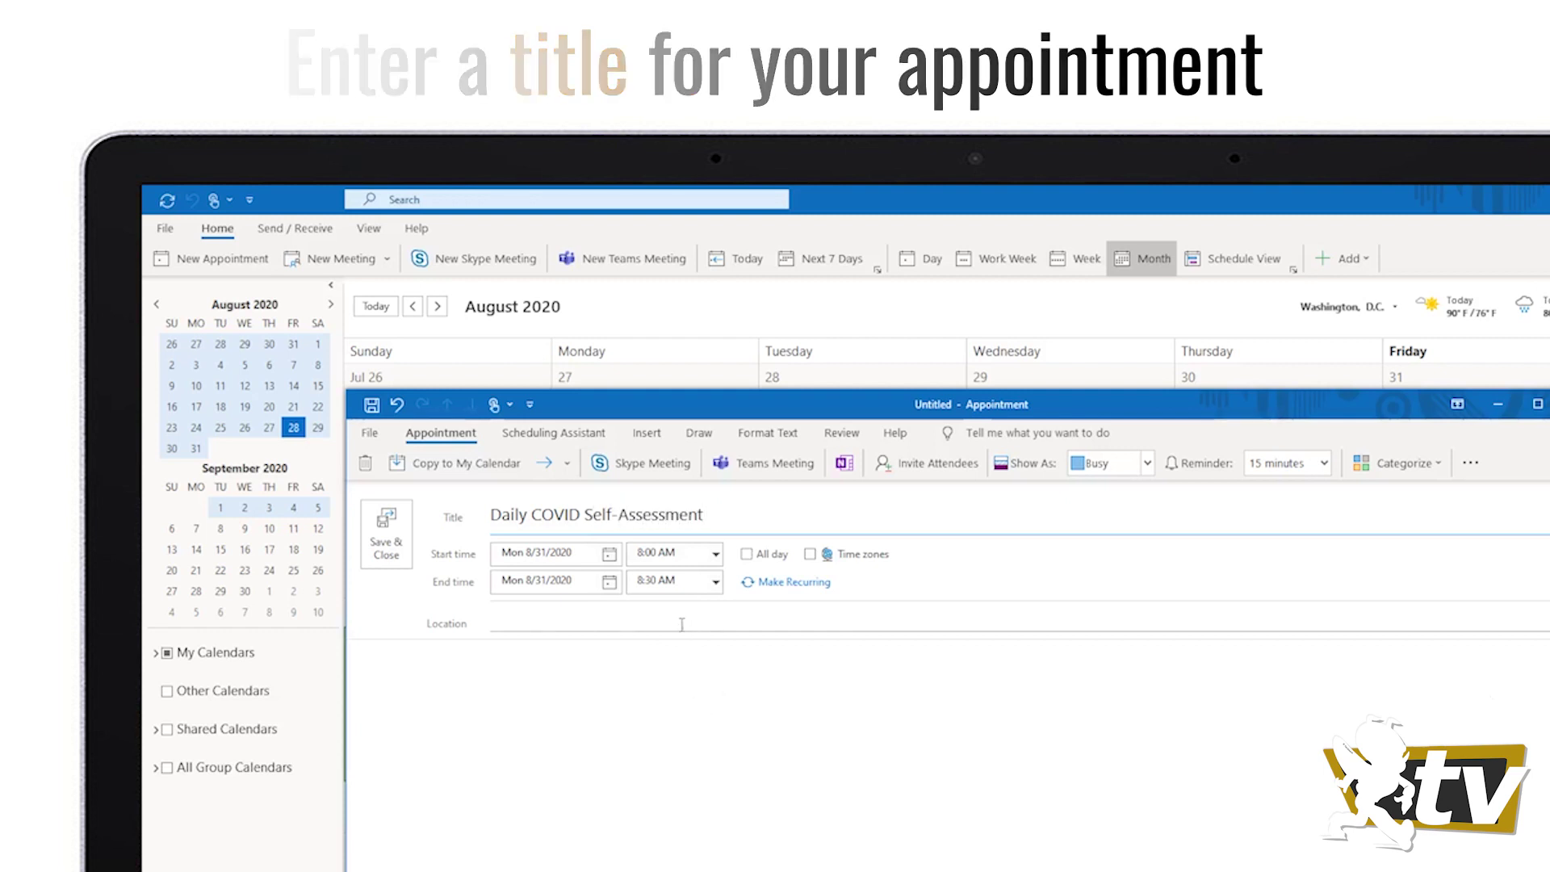
- Title it 'Daily COVID Self-Assessment', location 'At Home', starting 9:00 AM (ending 9:30)
key(Tab)
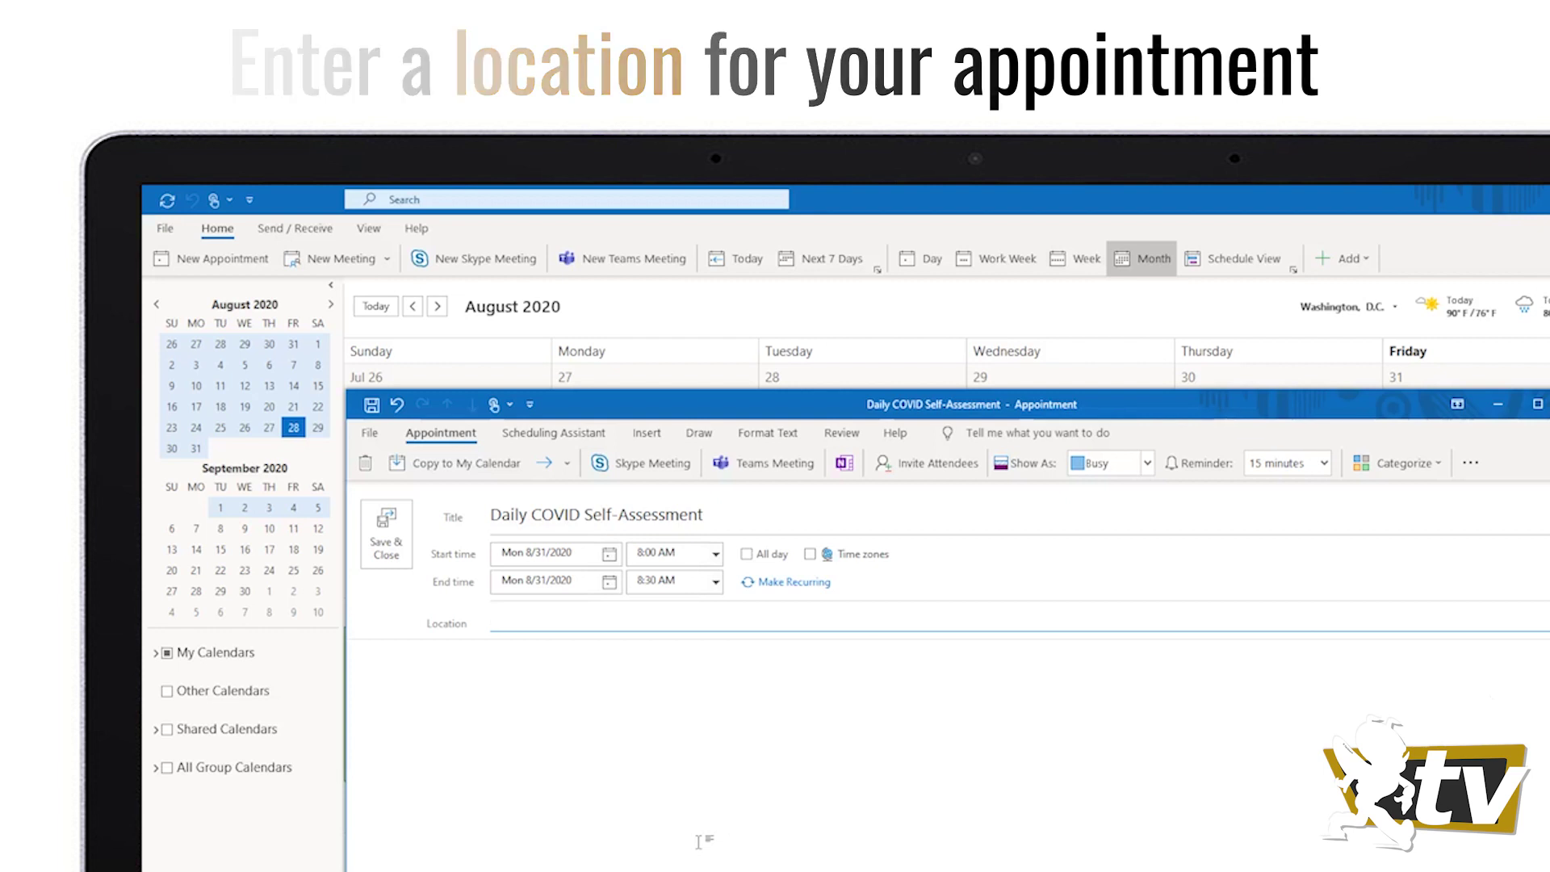
text(At Home)
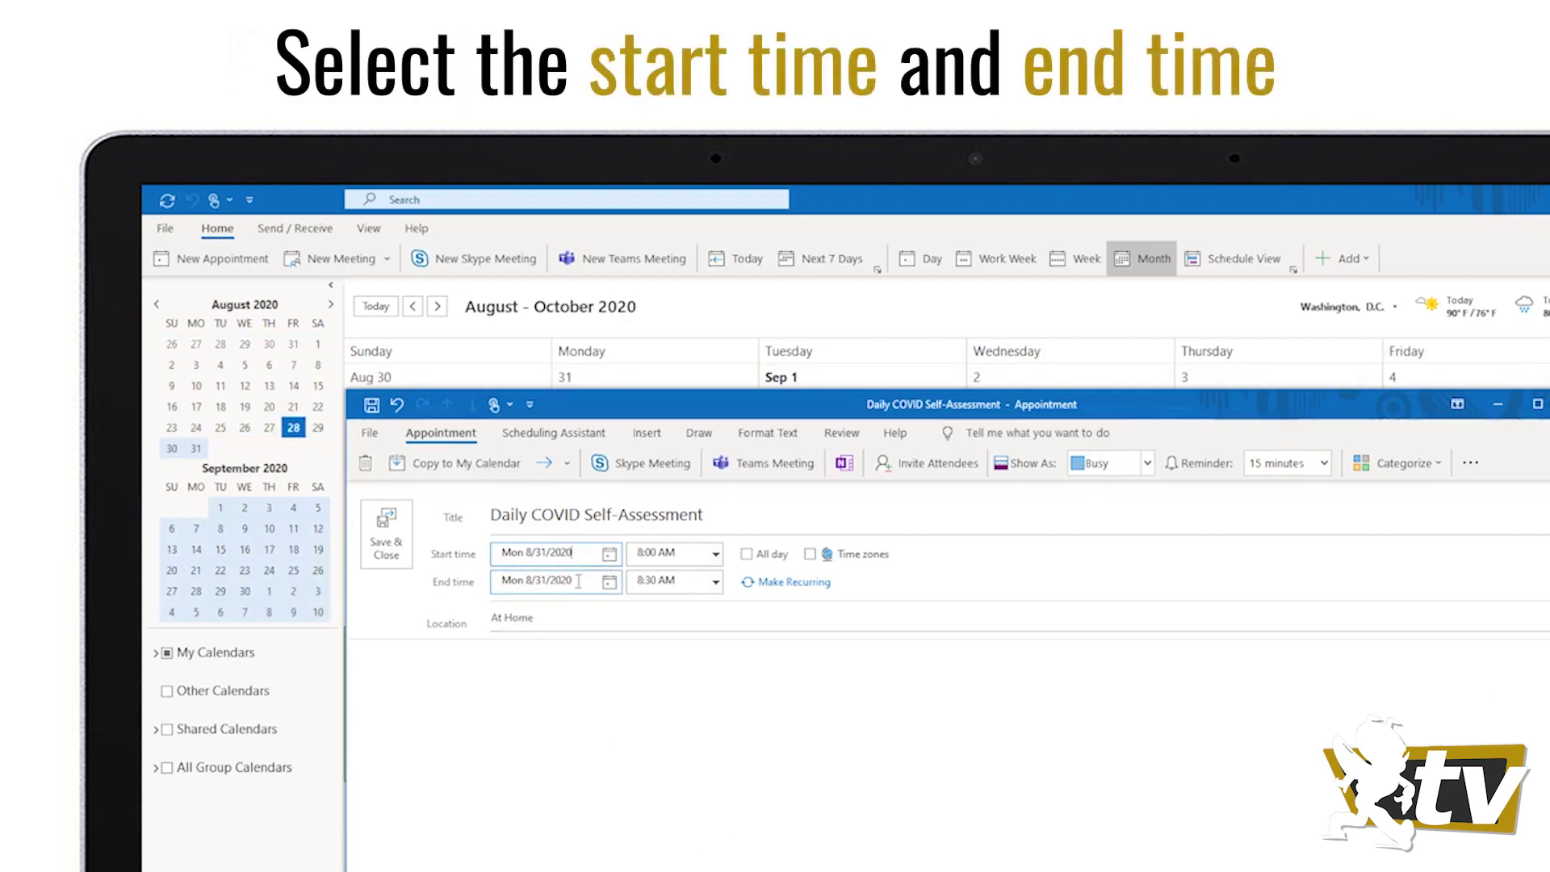
click(718, 554)
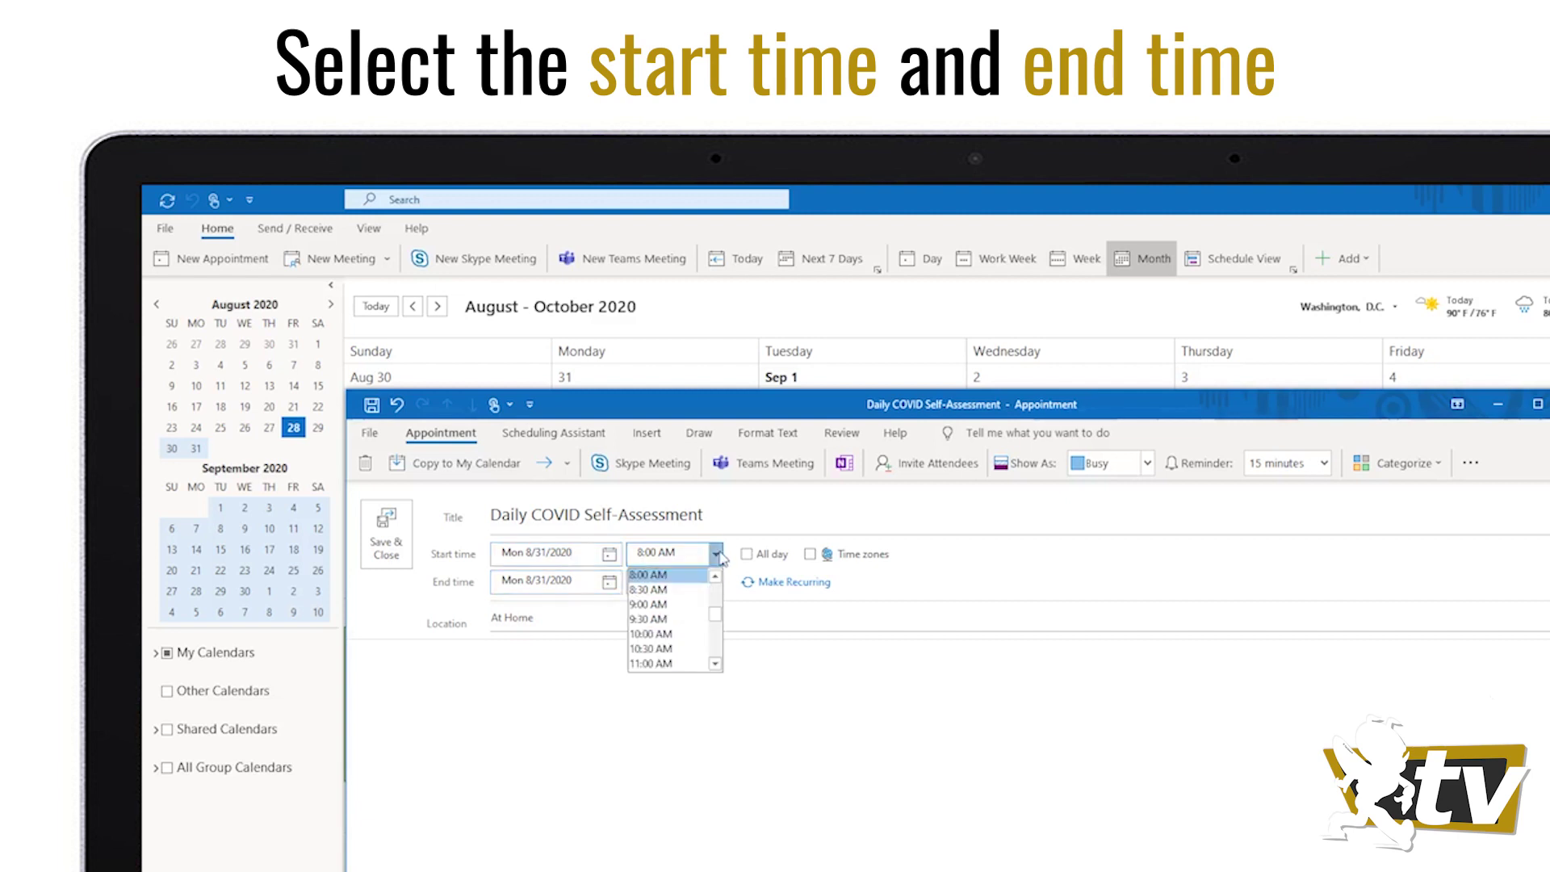
click(679, 603)
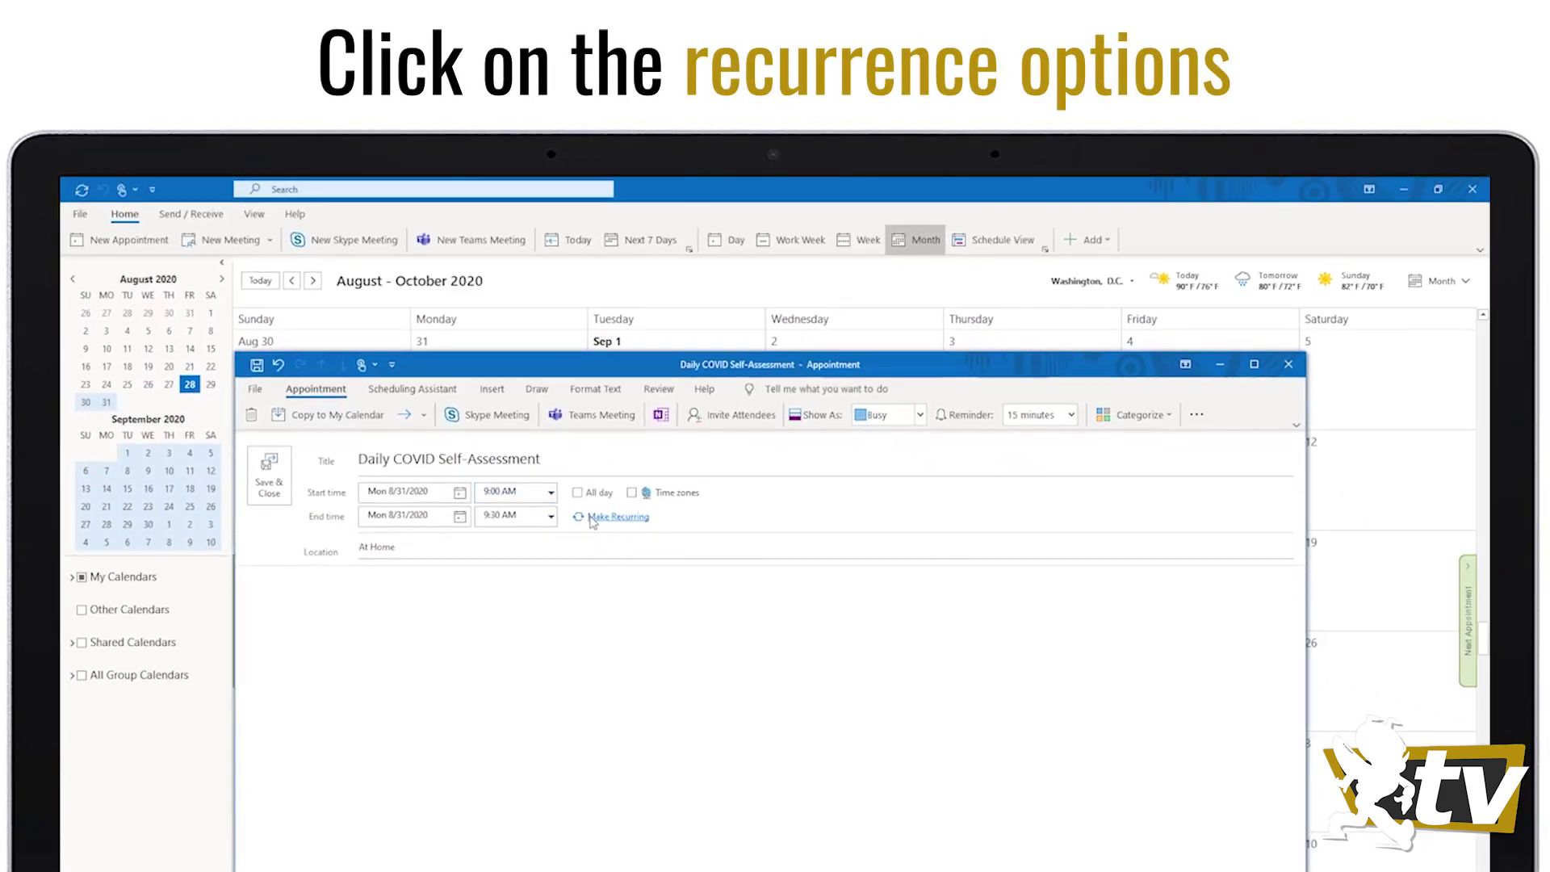
- Set a weekly Monday–Friday recurrence ending by 11/23/2020
click(591, 520)
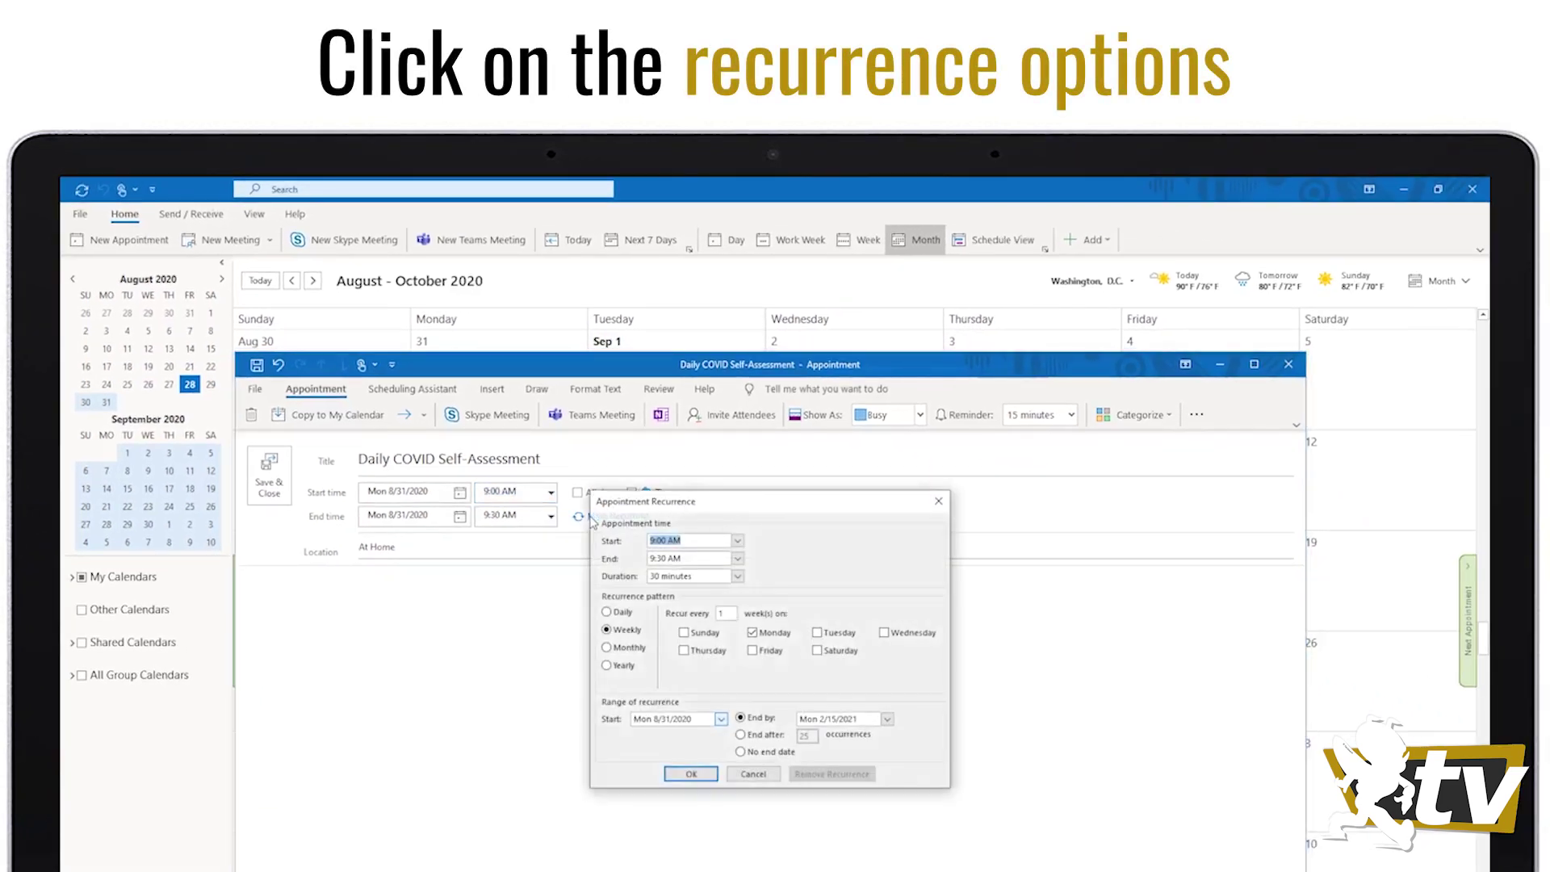
click(608, 630)
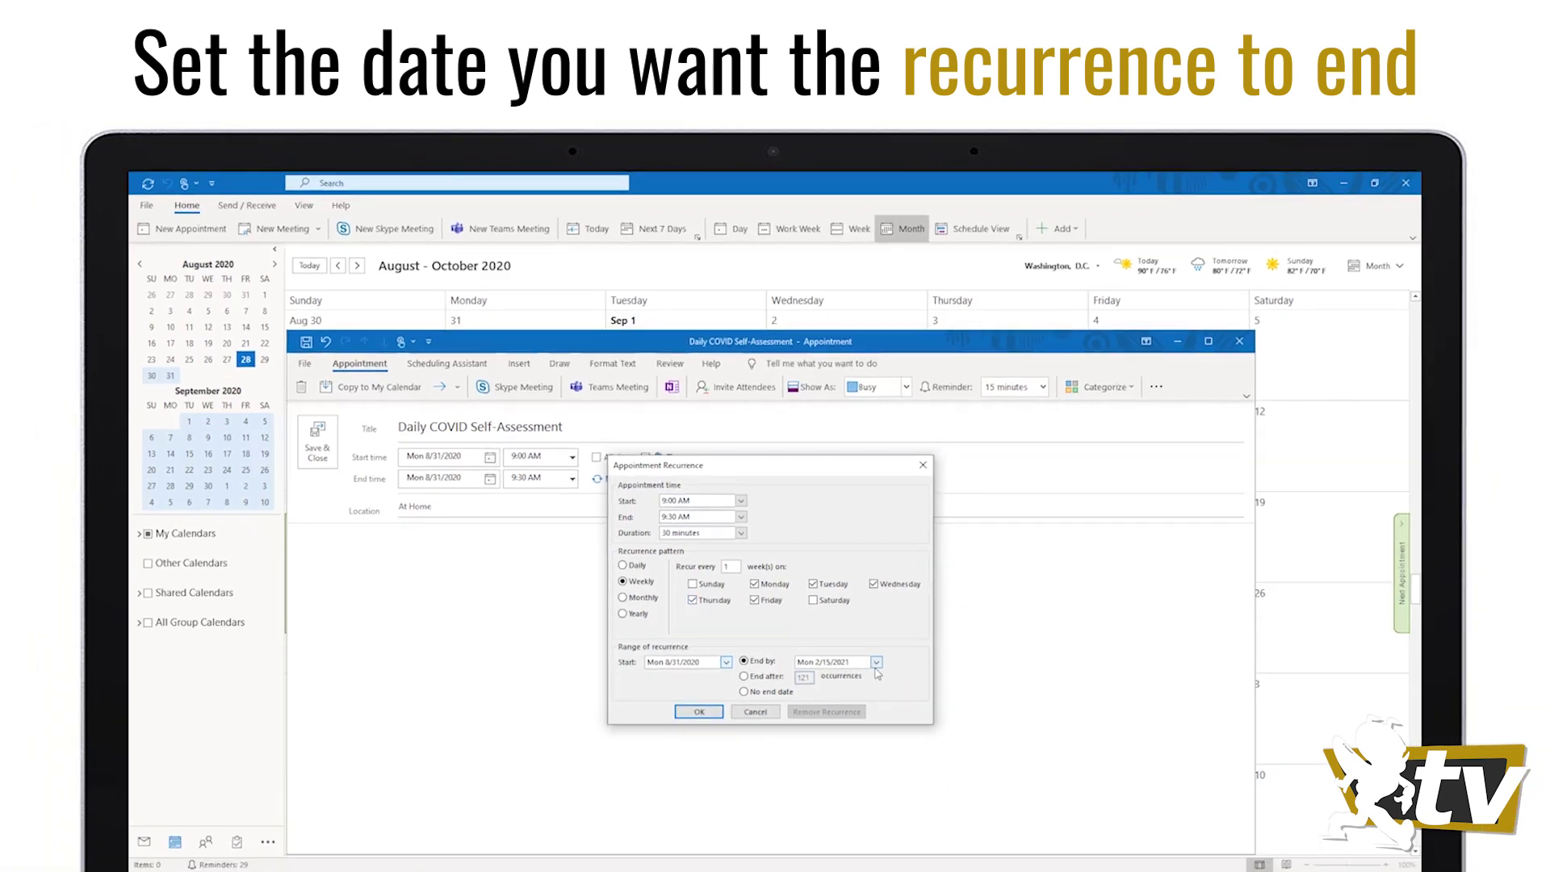
click(876, 663)
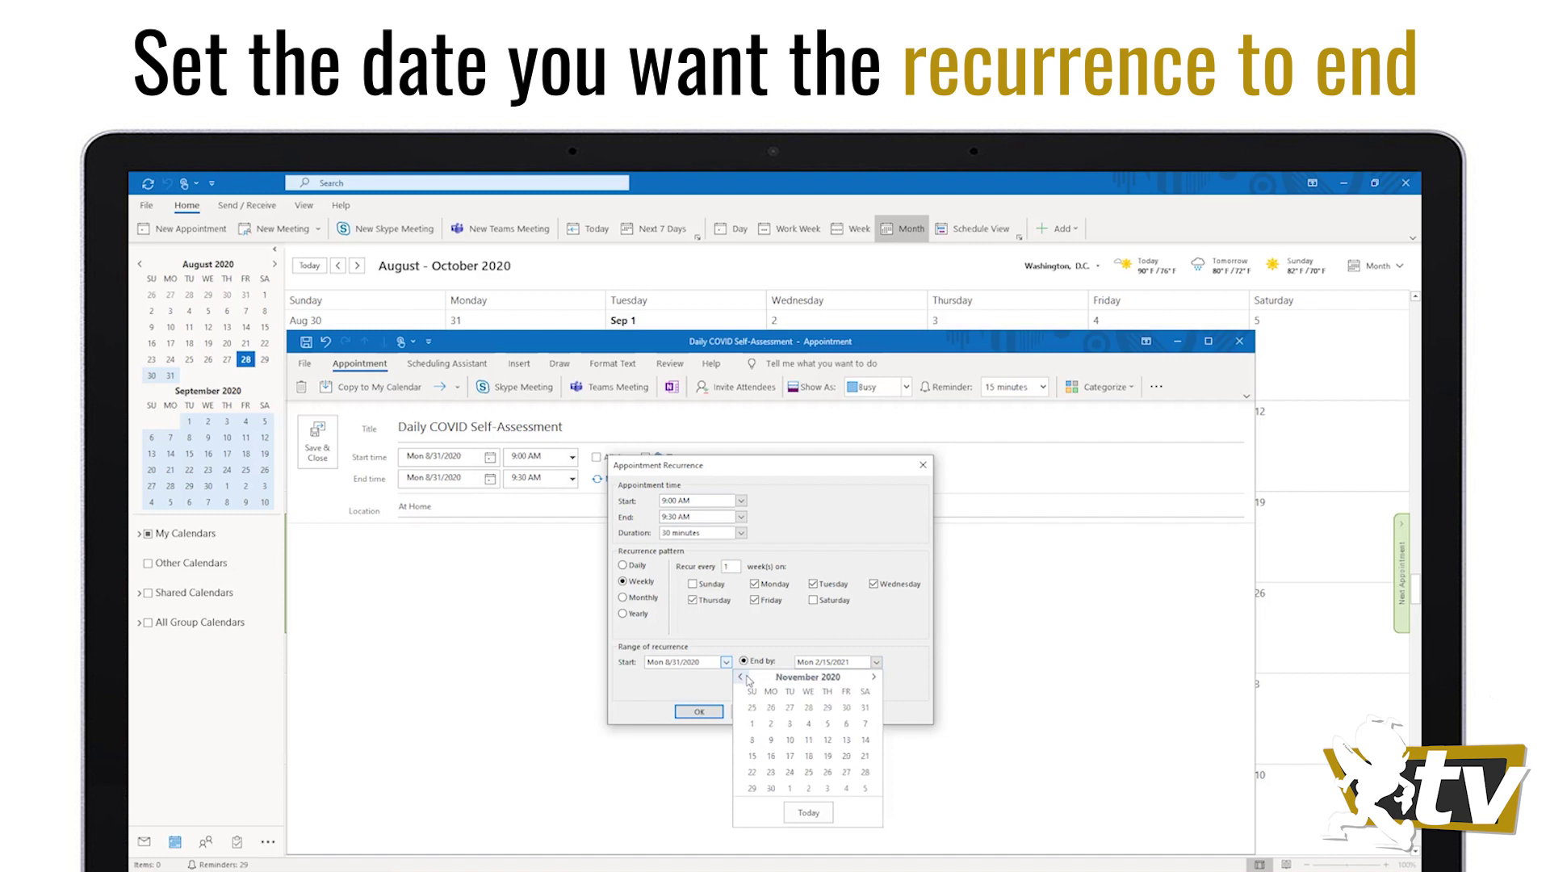
click(771, 772)
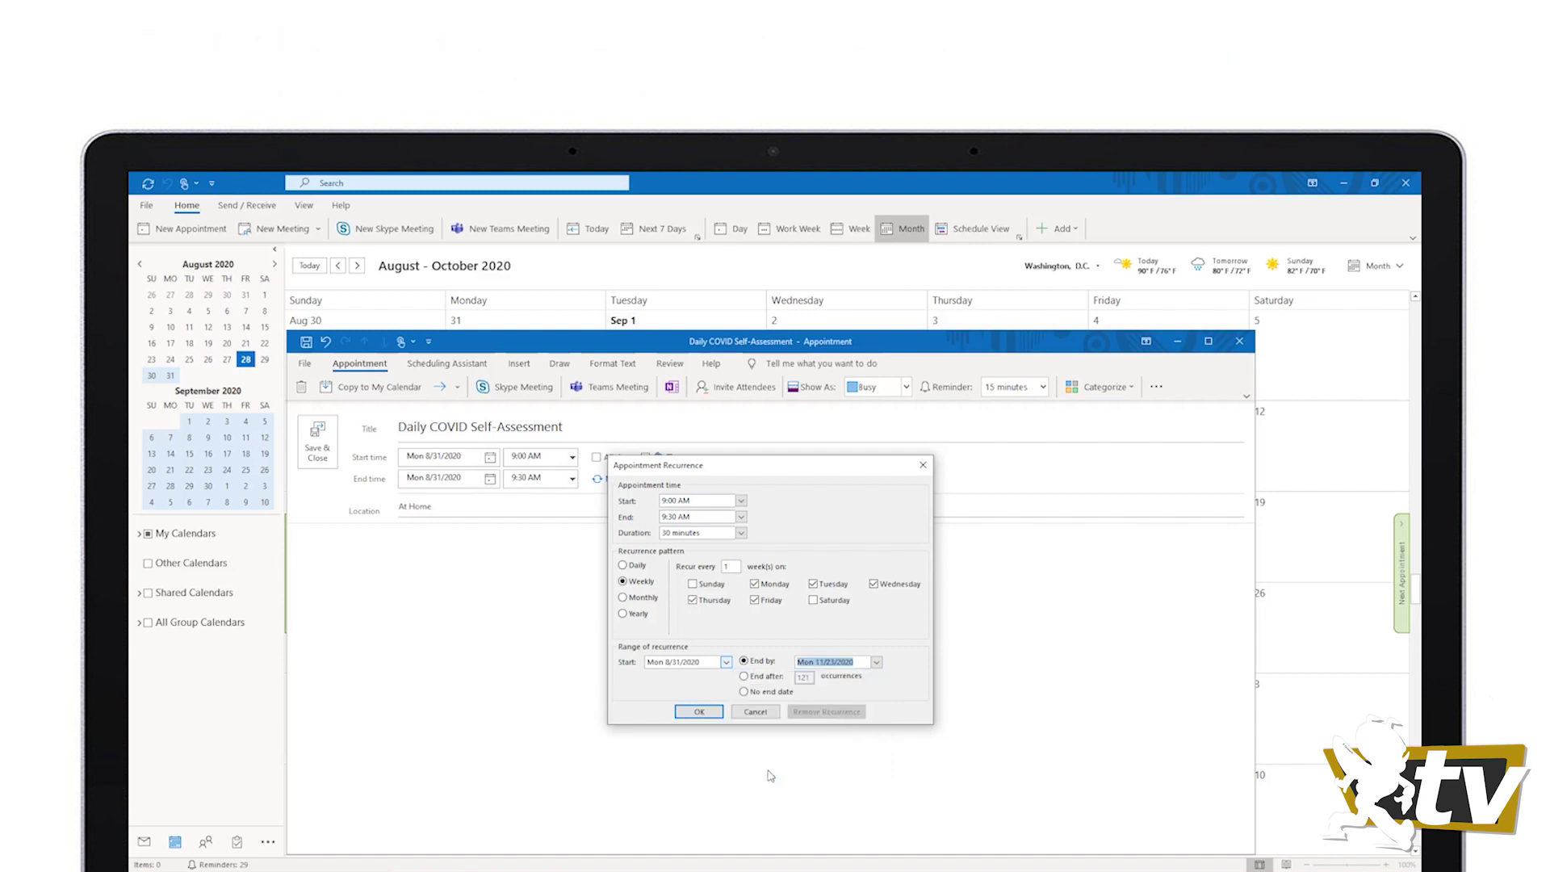
click(700, 712)
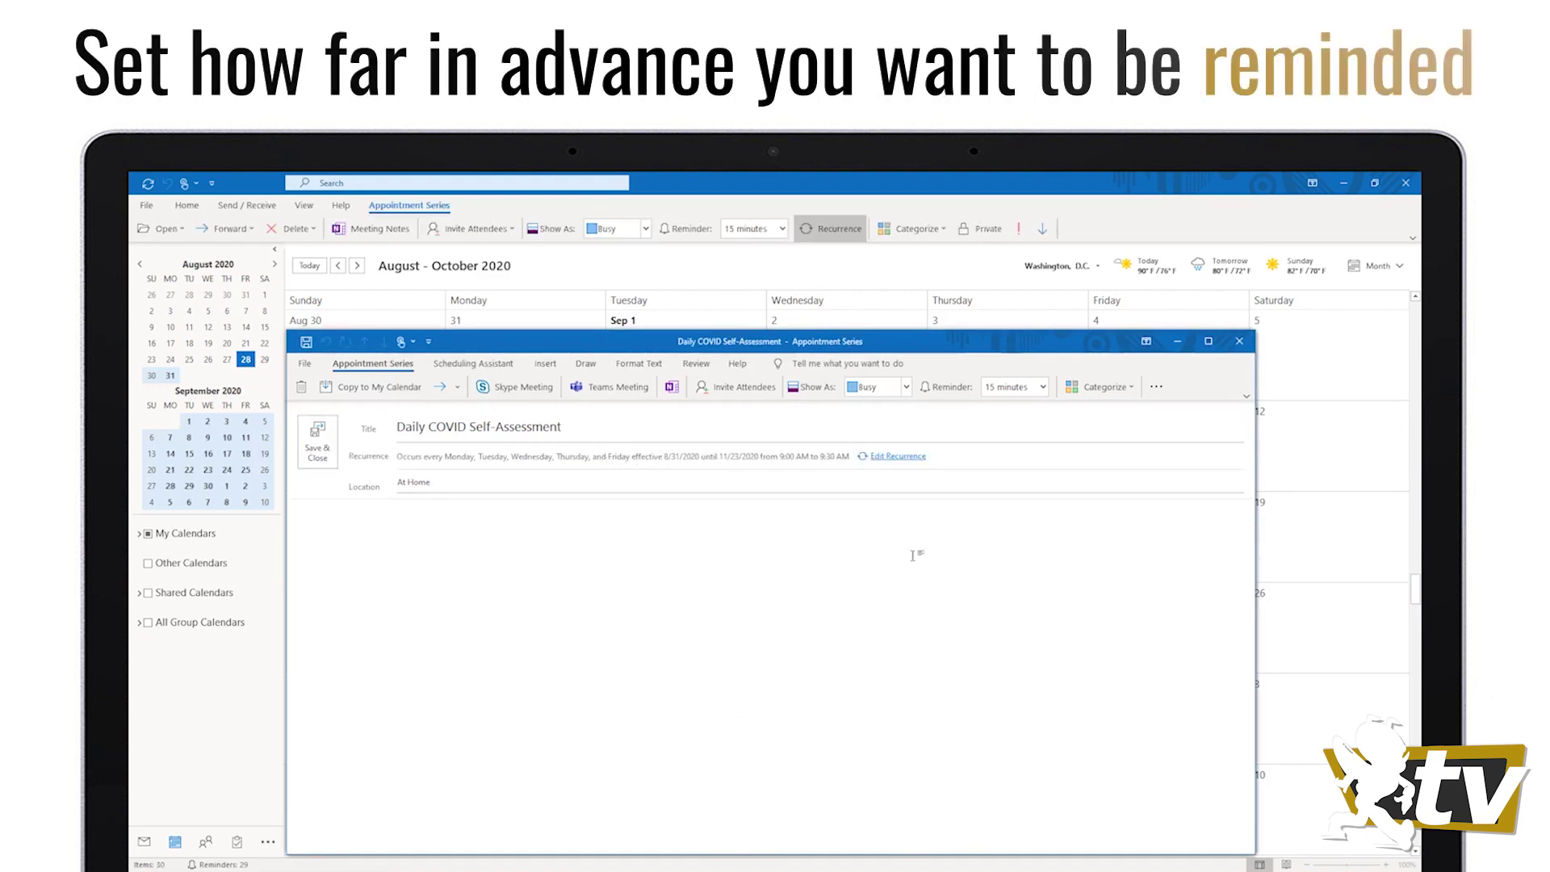
- Change the series reminder from 15 minutes to 5 minutes
click(1042, 388)
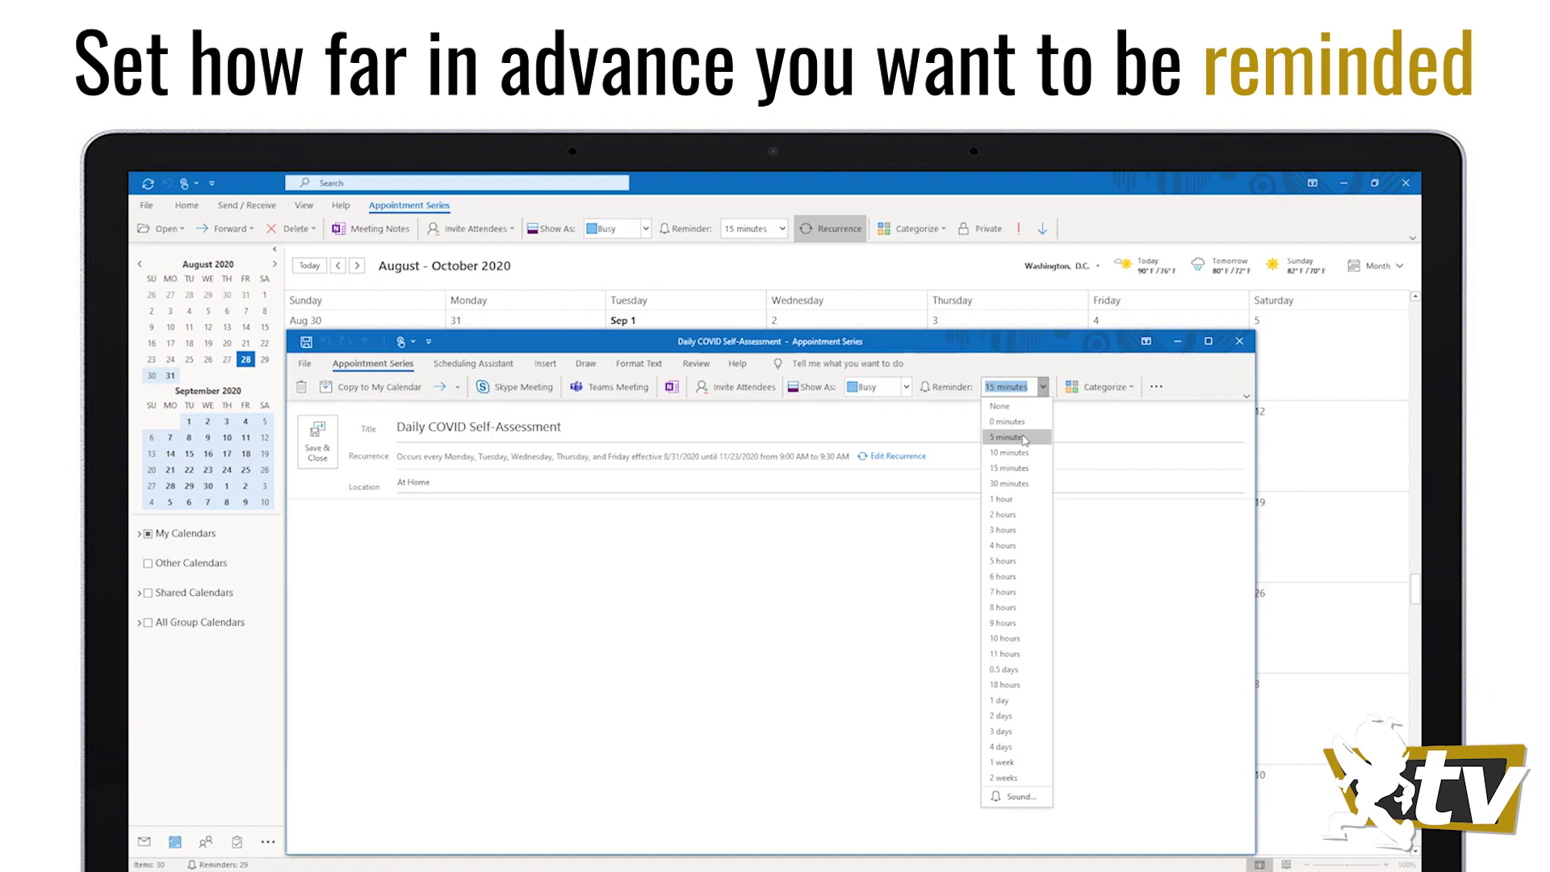
click(1024, 437)
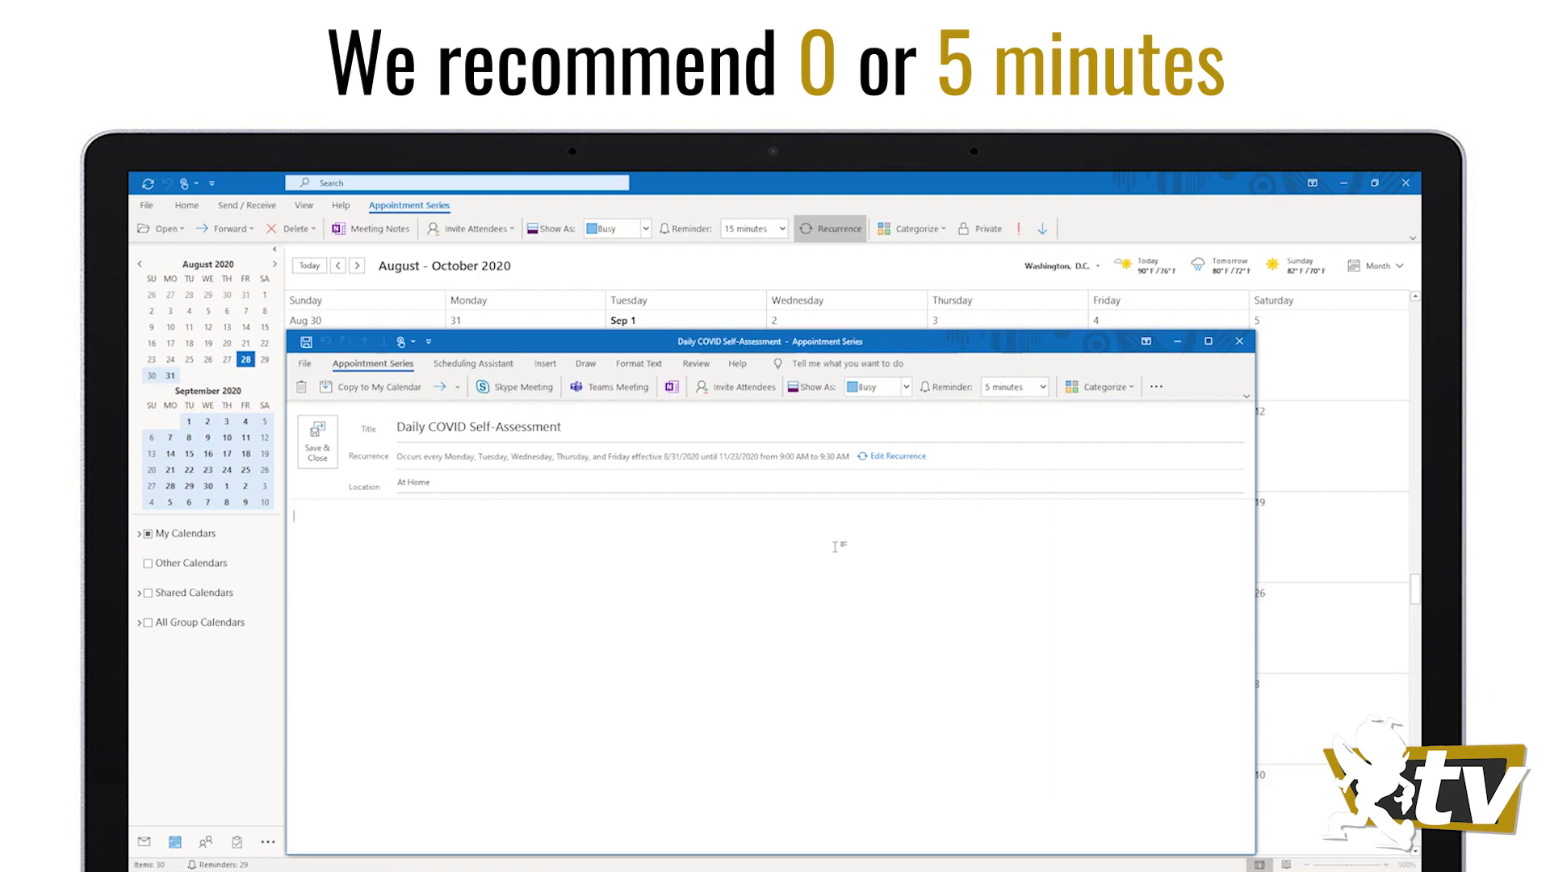
- Save and close the 'Daily COVID Self-Assessment' appointment series
click(324, 457)
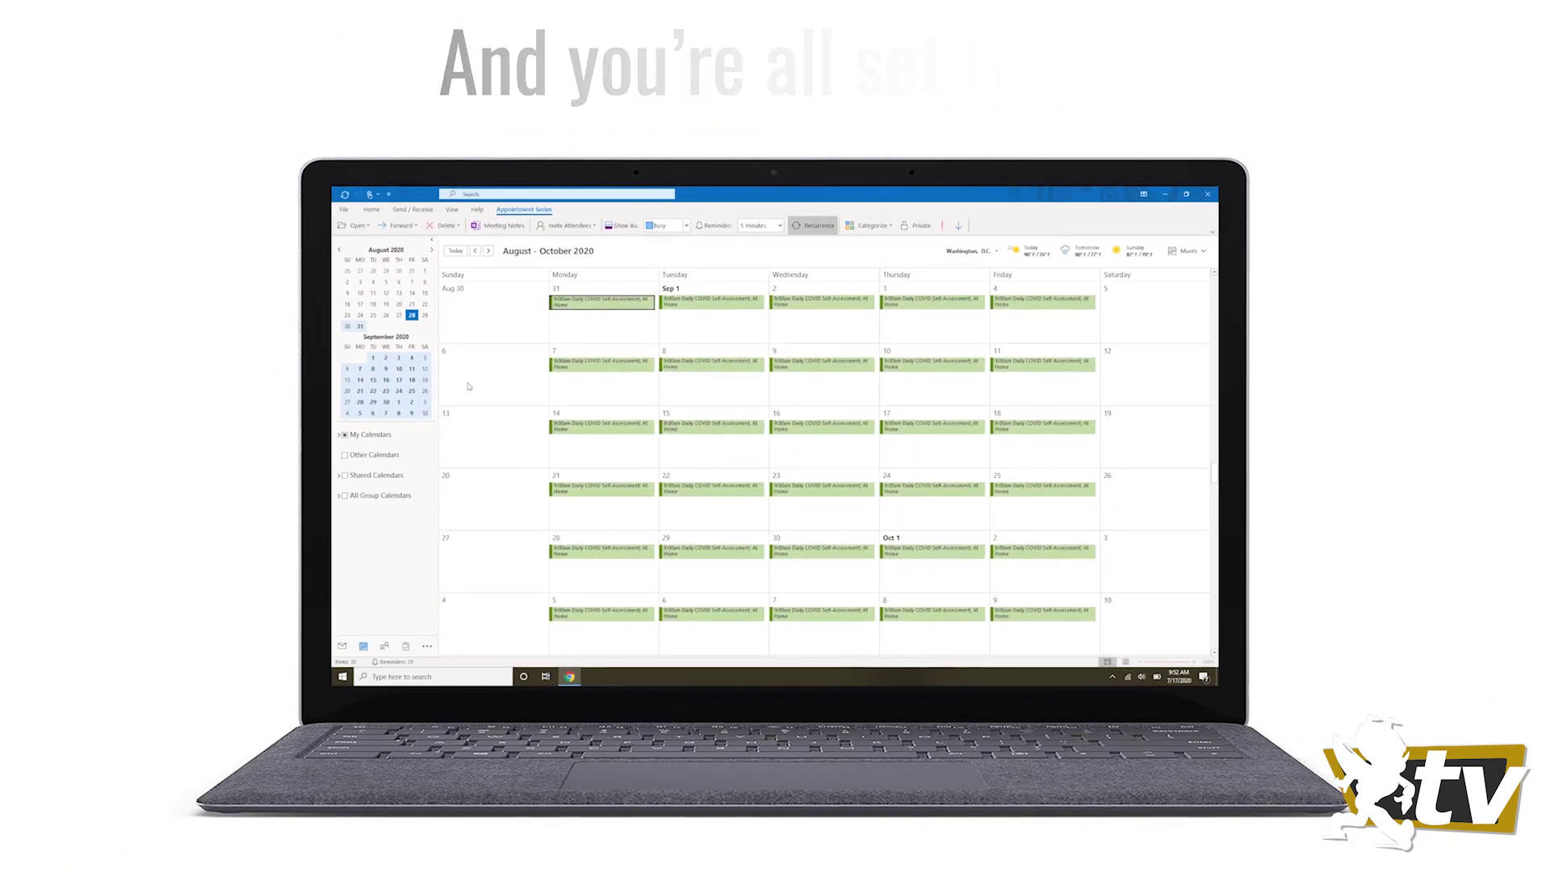